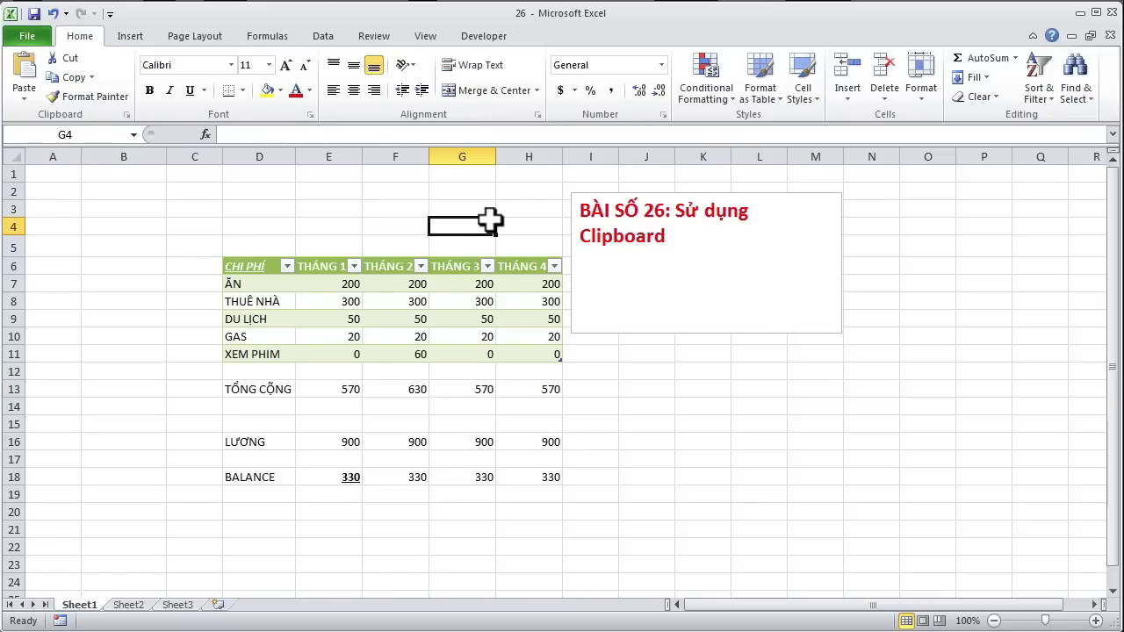
Copy the TỔNG CỘNG label from D13 and pick I13 as its destination.
left_click(312, 227)
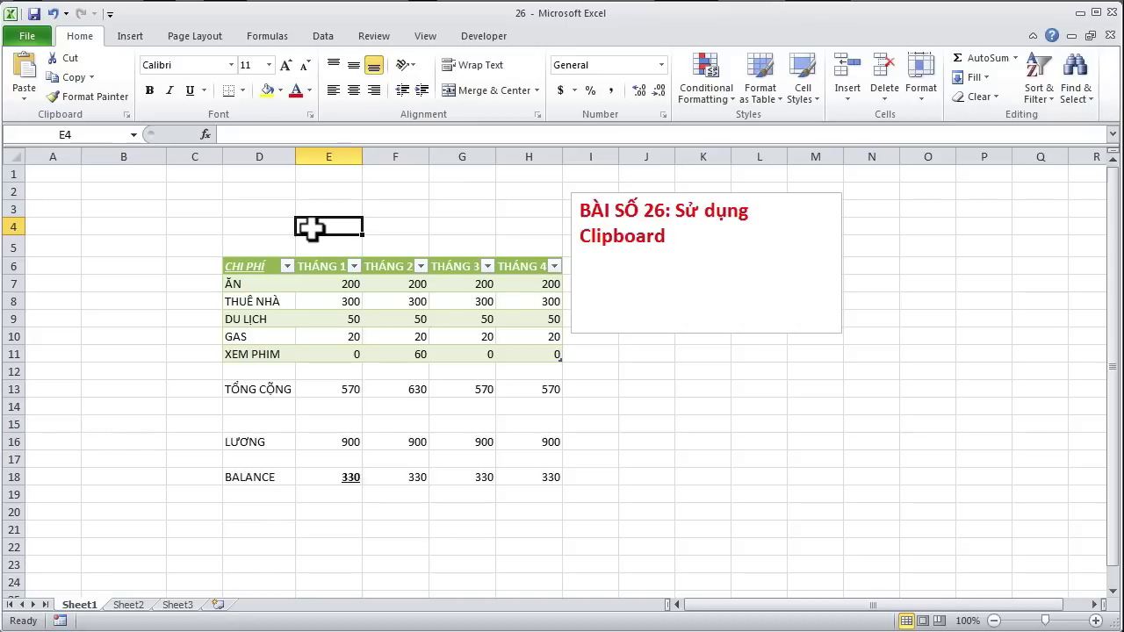
left_click(264, 392)
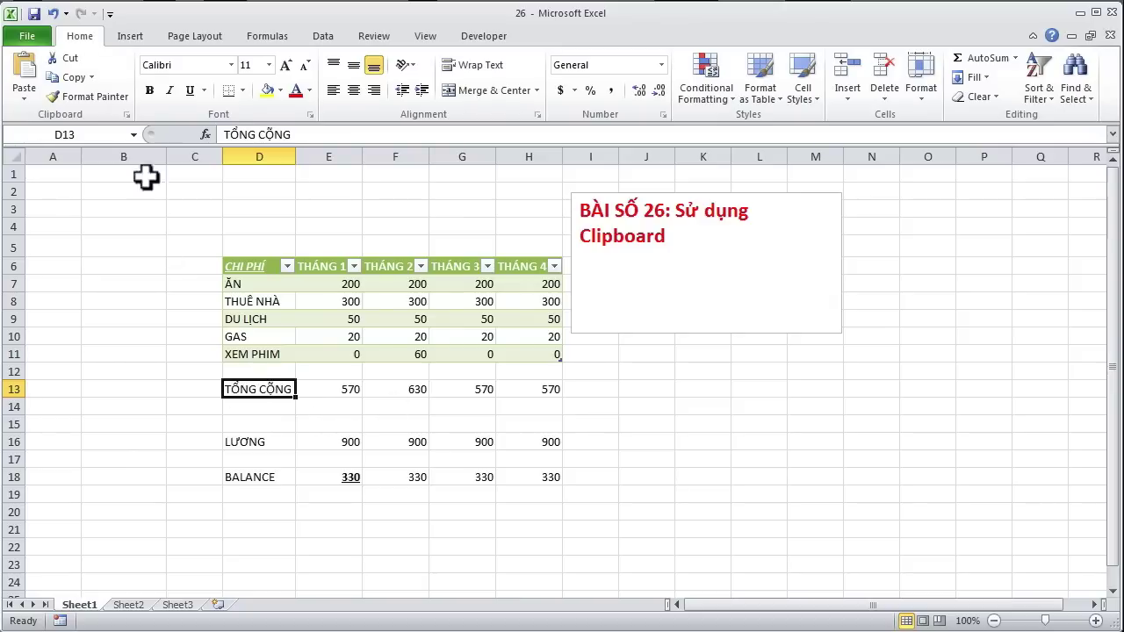
left_click(75, 65)
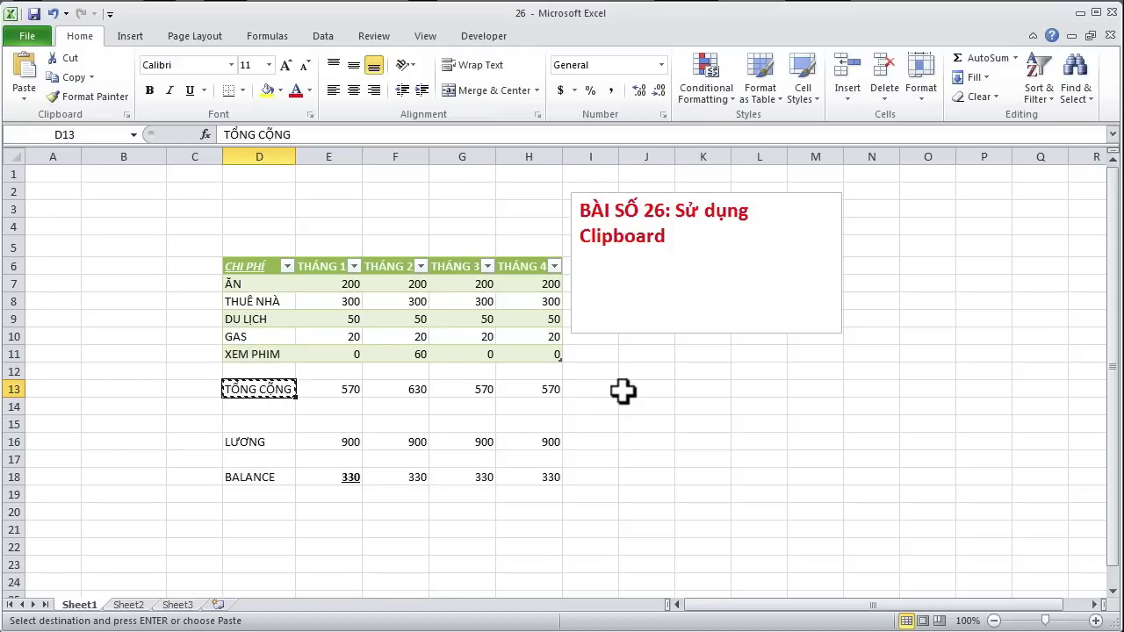
left_click(594, 389)
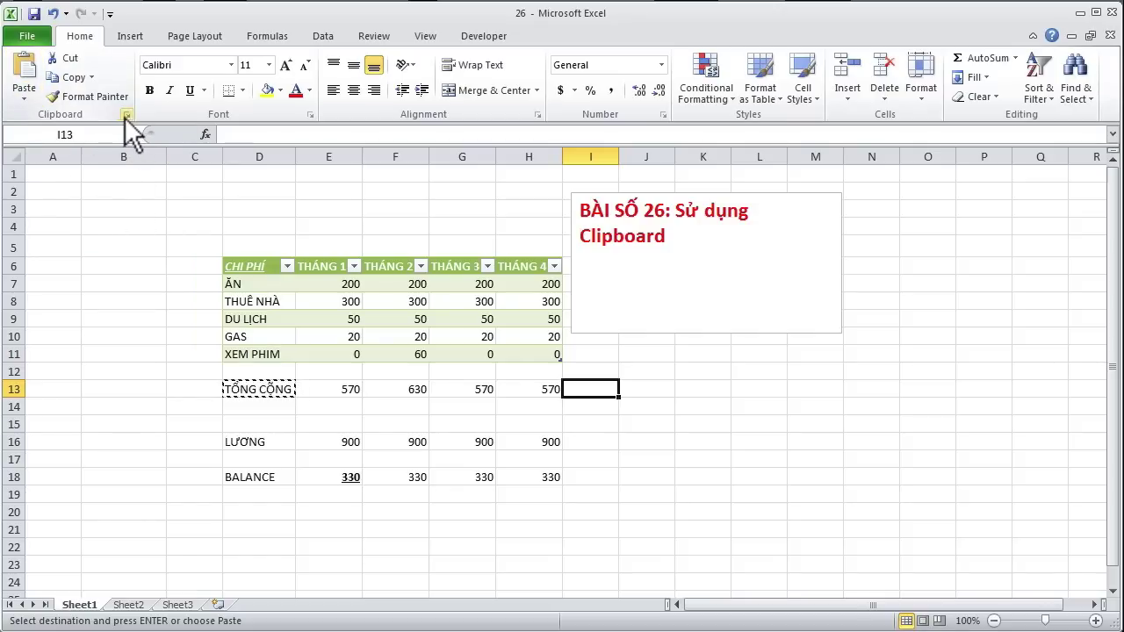
Paste the TỔNG CỘNG entry from the Clipboard pane into I13 and compare it with D13.
left_click(127, 116)
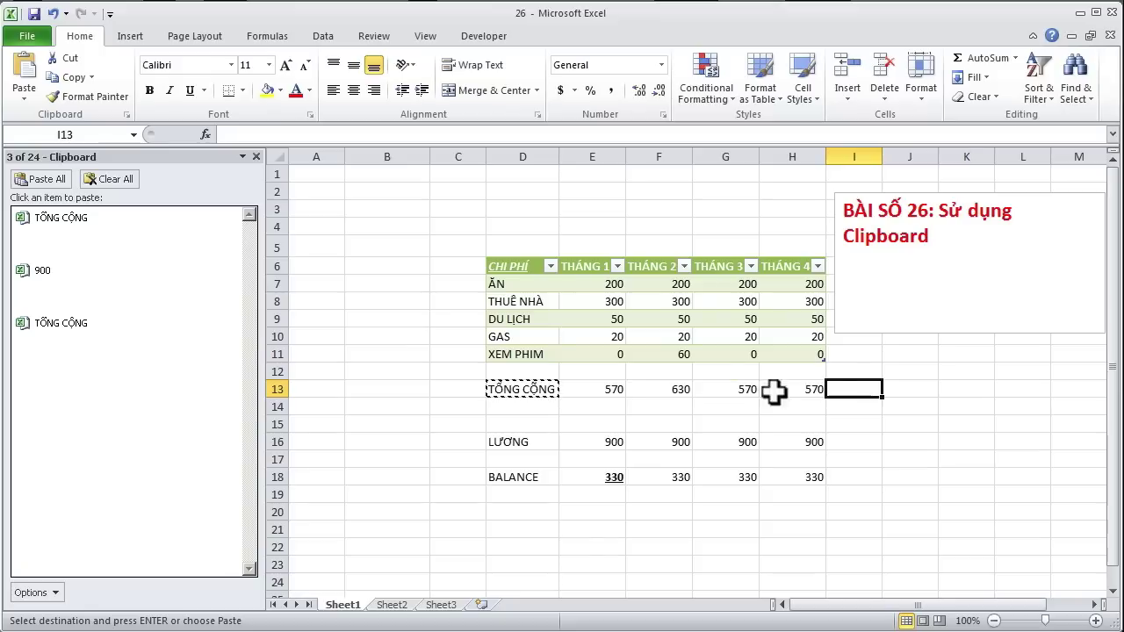
mouse_move(123, 232)
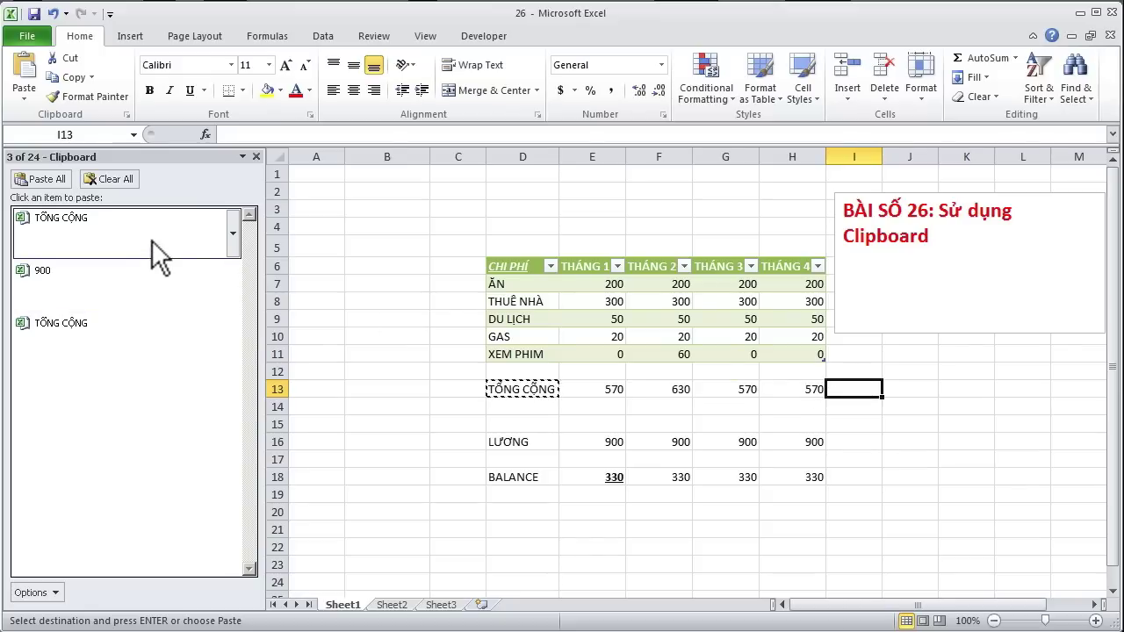
left_click(231, 229)
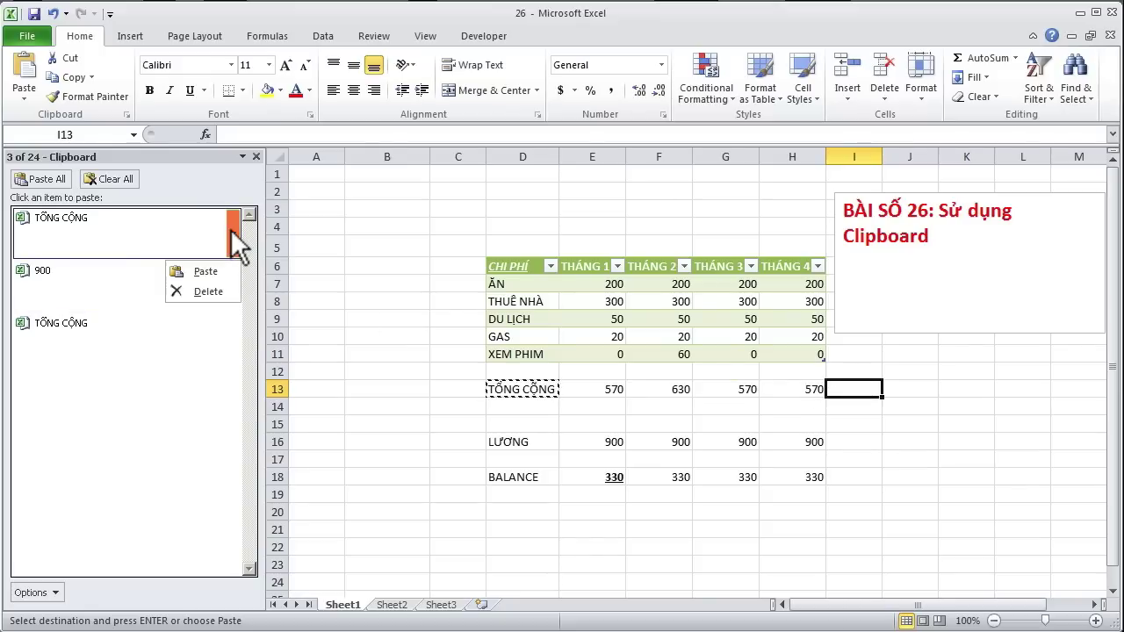
left_click(214, 268)
left_click(435, 373)
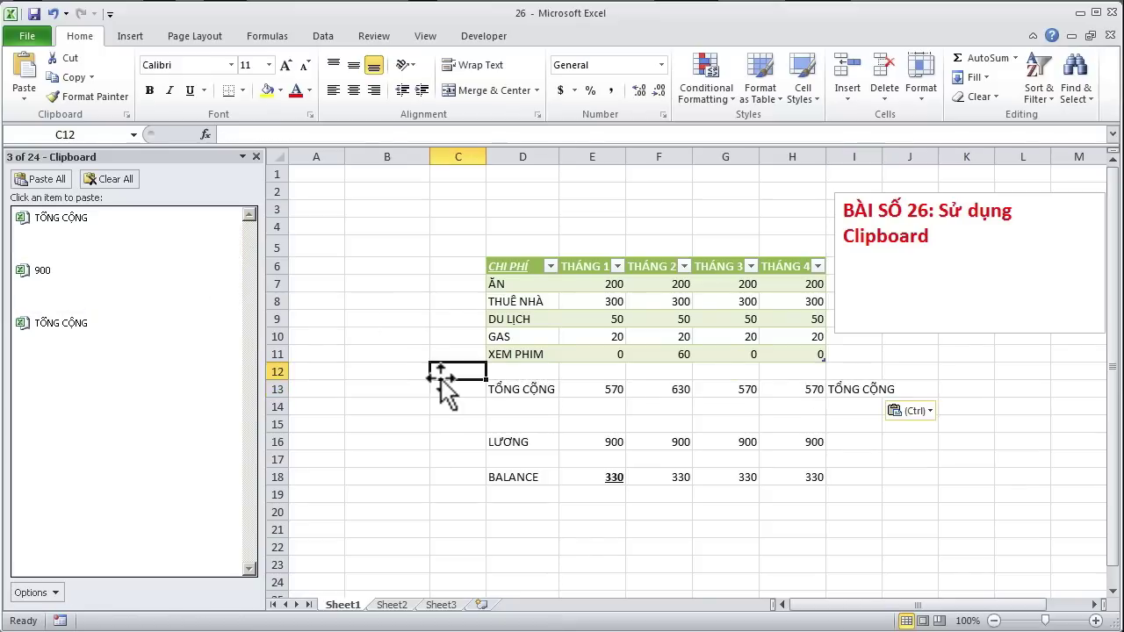
left_click(865, 386)
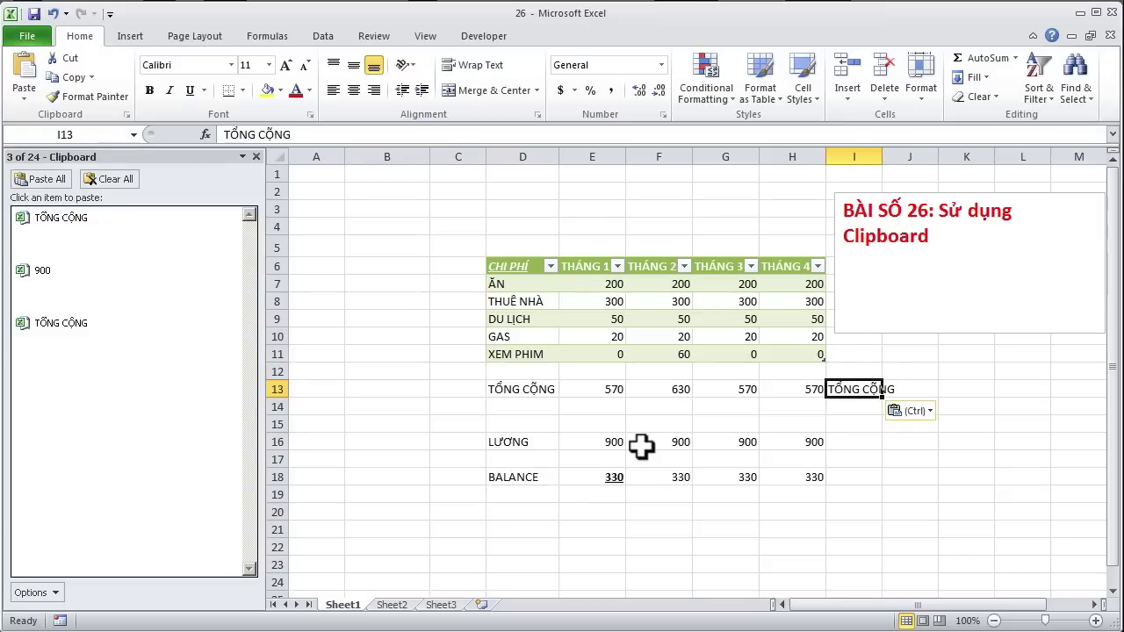
left_click(525, 391)
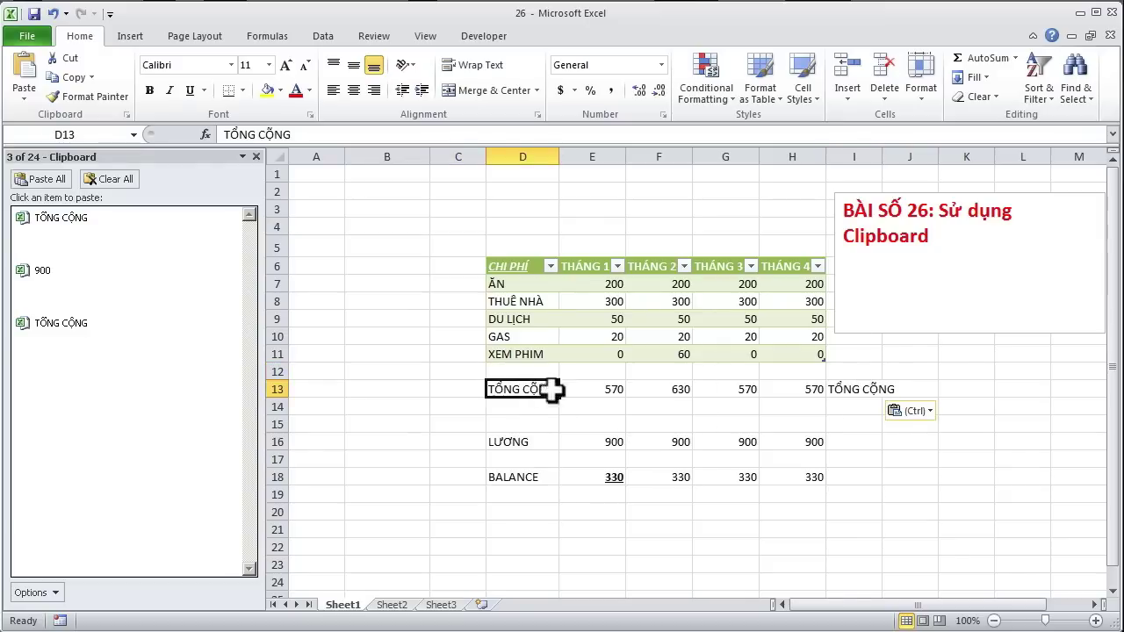
left_click(865, 387)
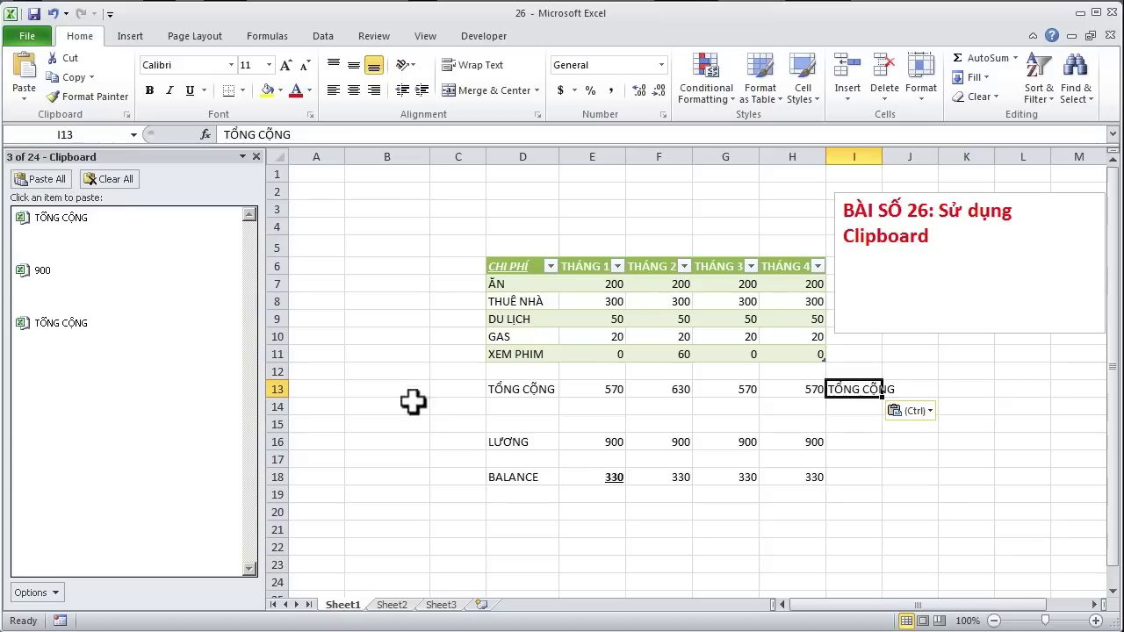
Copy the expense table D6:H11 to the clipboard.
left_click_drag(512, 264, 798, 350)
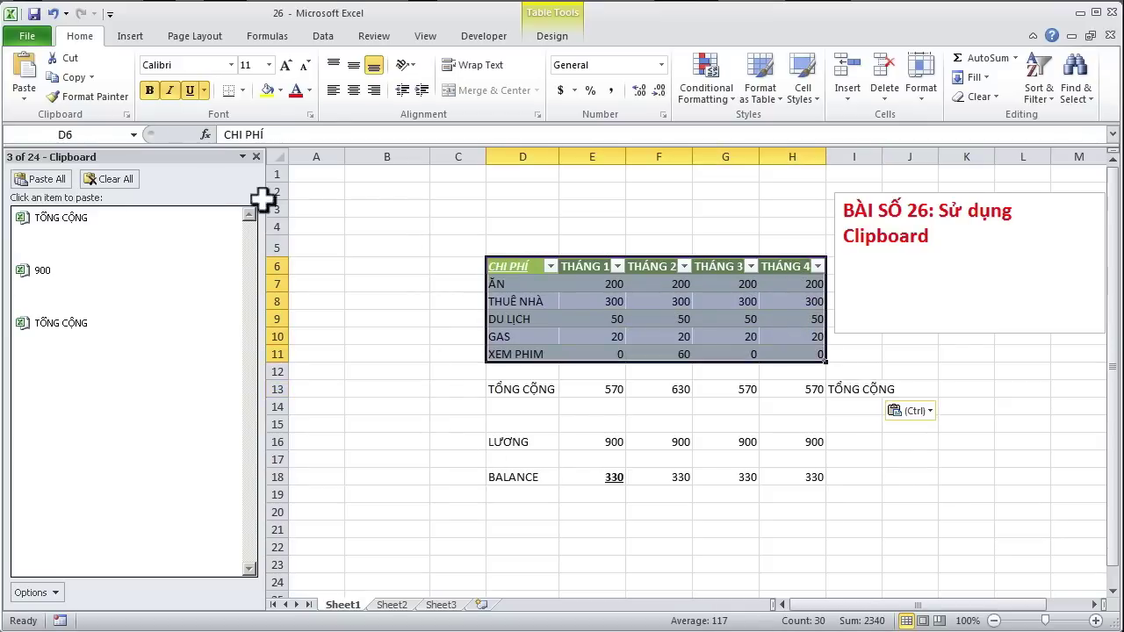
left_click(68, 76)
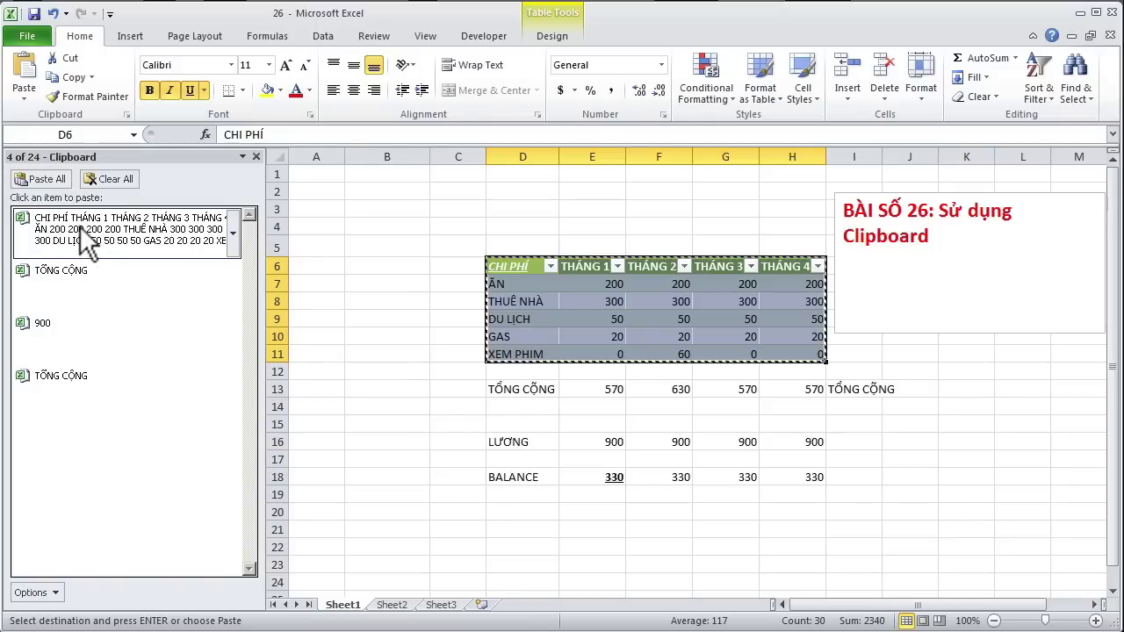
left_click(233, 234)
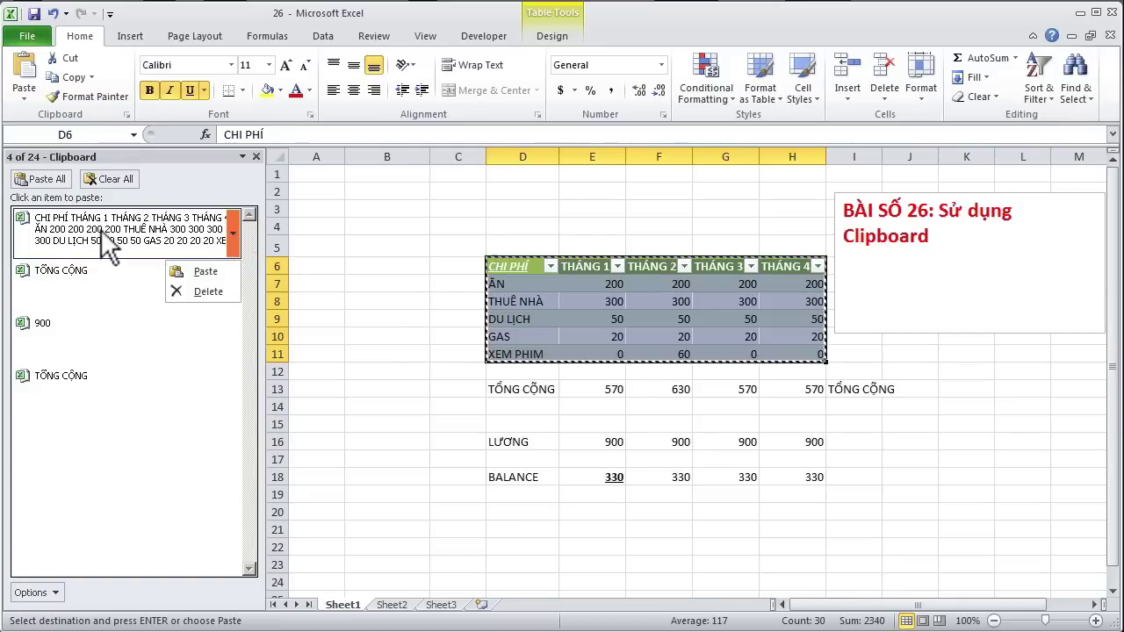
left_click(366, 246)
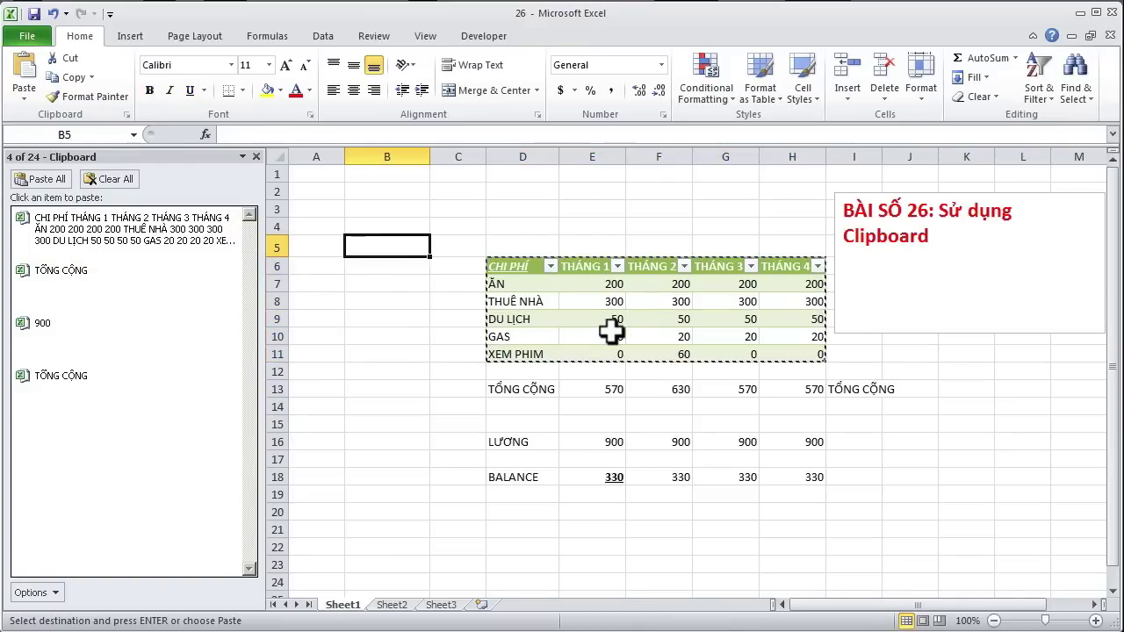
Paste the expense table from the Clipboard pane starting at D20.
left_click(526, 509)
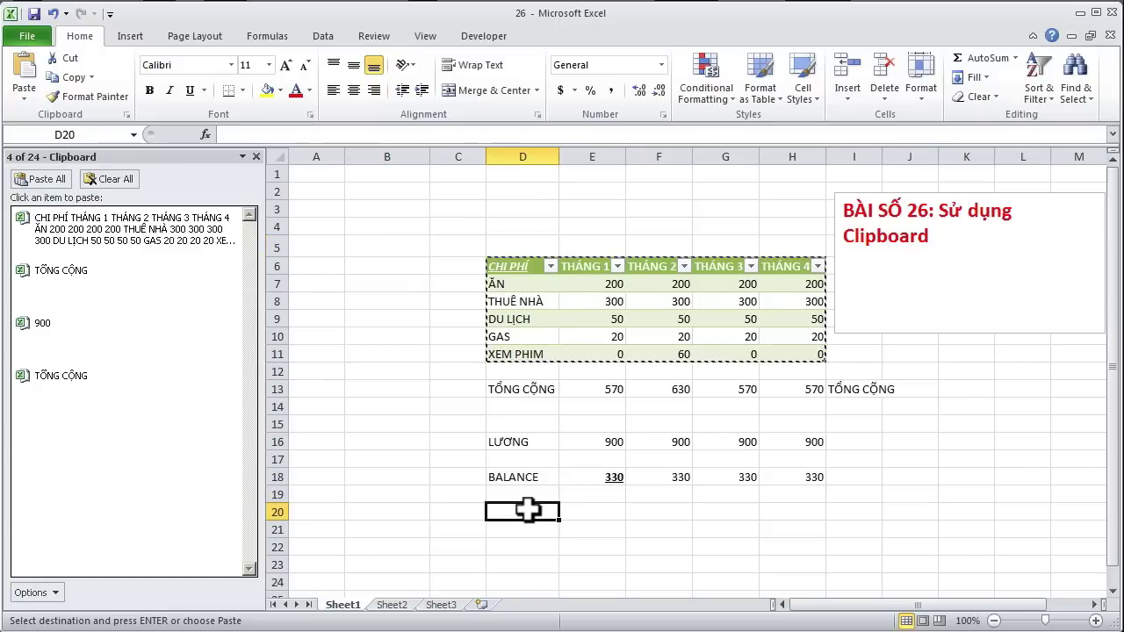
left_click(230, 230)
left_click(216, 271)
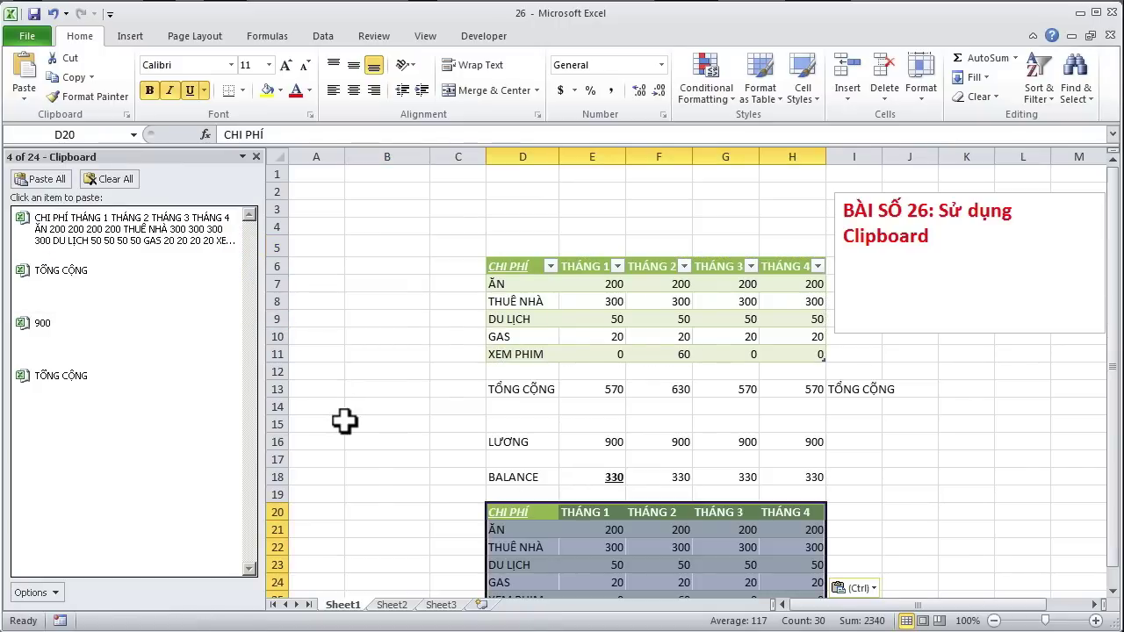
scroll(412, 491, "down", 2)
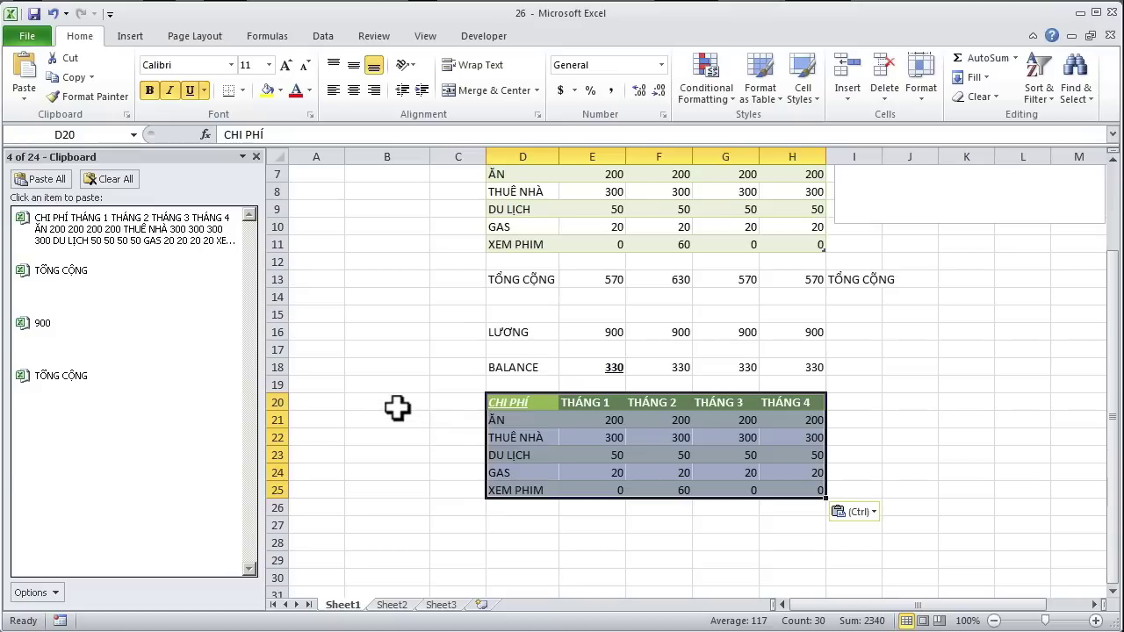
left_click(410, 399)
scroll(492, 319, "down", 1)
scroll(492, 315, "up", 2)
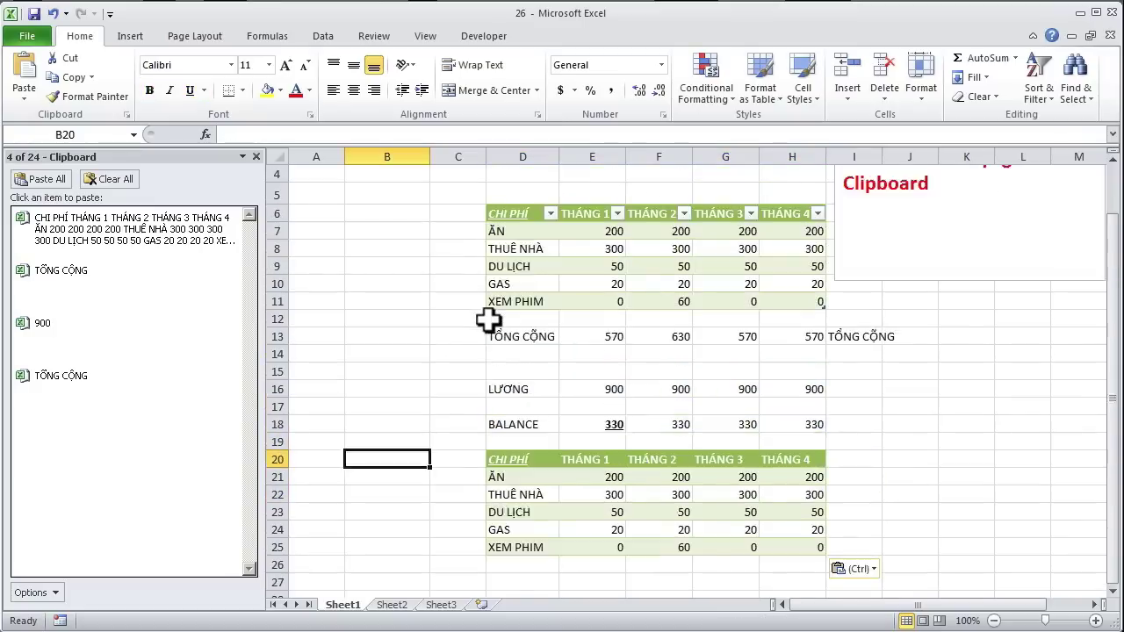
scroll(488, 303, "up", 1)
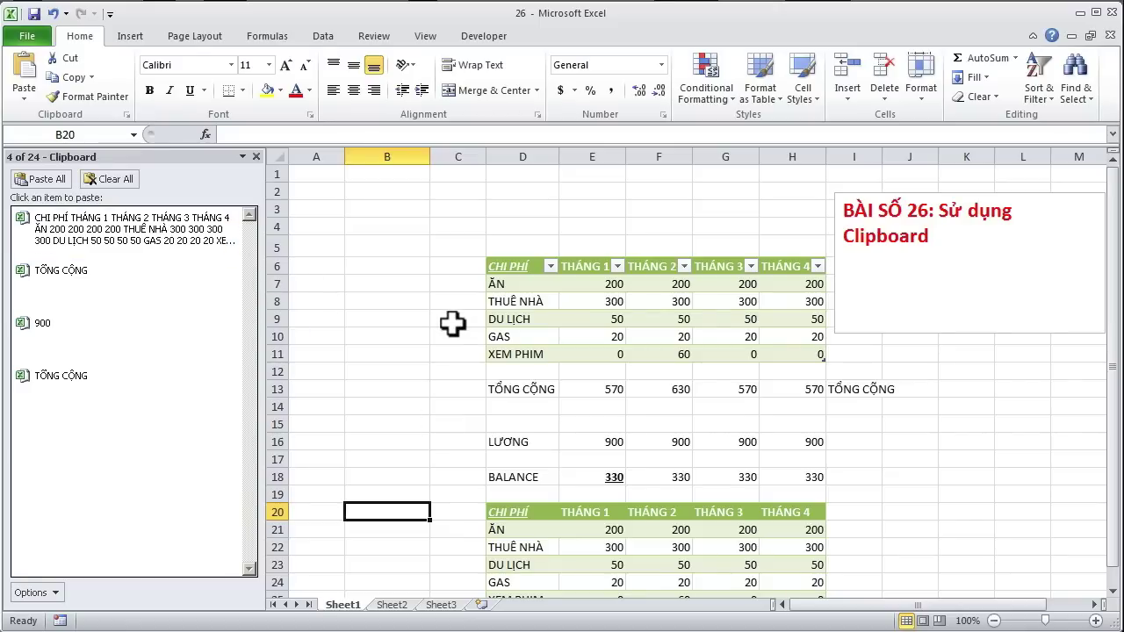
Review both expense tables at D6:H11 and D20:H25, then bring up the Insert commands.
scroll(453, 323, "down", 6)
scroll(453, 323, "up", 6)
scroll(452, 324, "down", 14)
scroll(452, 323, "up", 8)
scroll(453, 323, "up", 1)
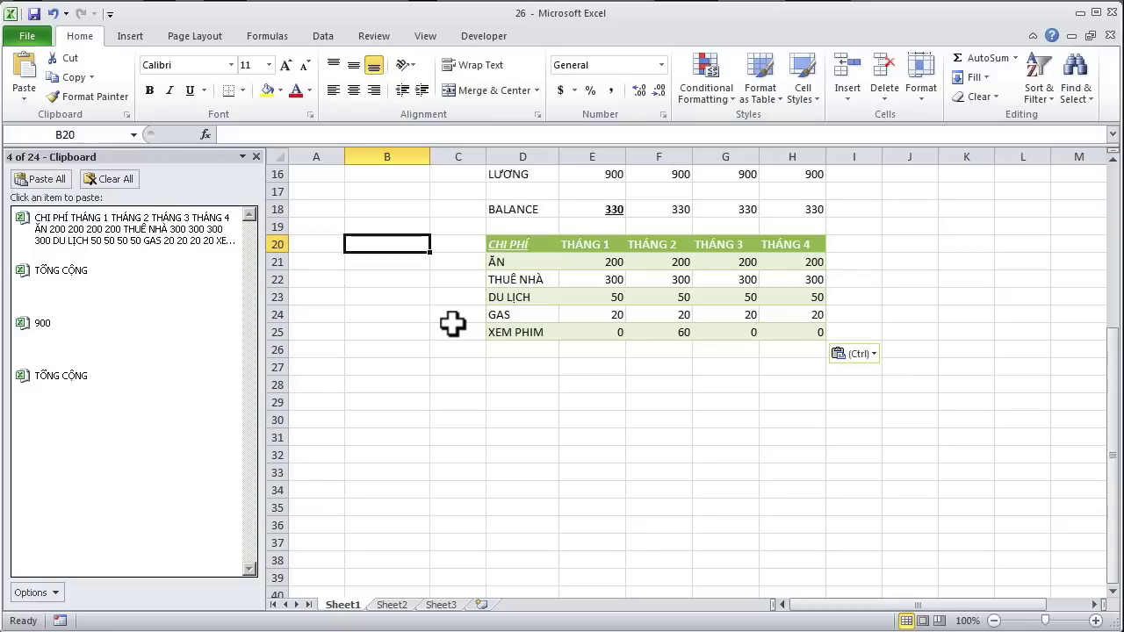
scroll(453, 324, "up", 5)
scroll(452, 323, "down", 1)
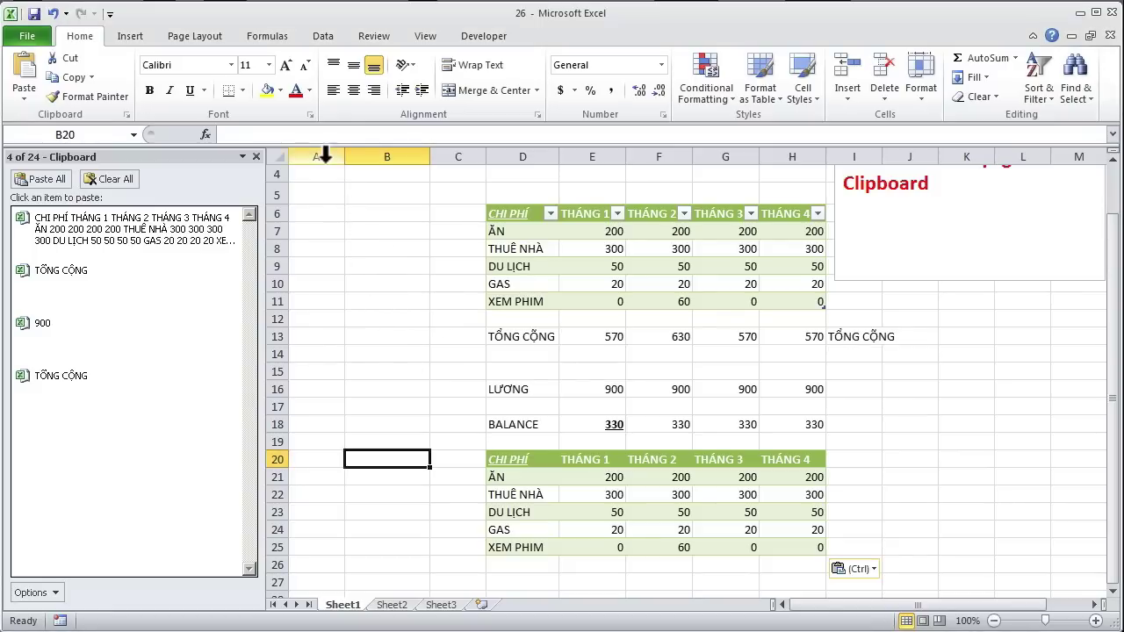
left_click(131, 37)
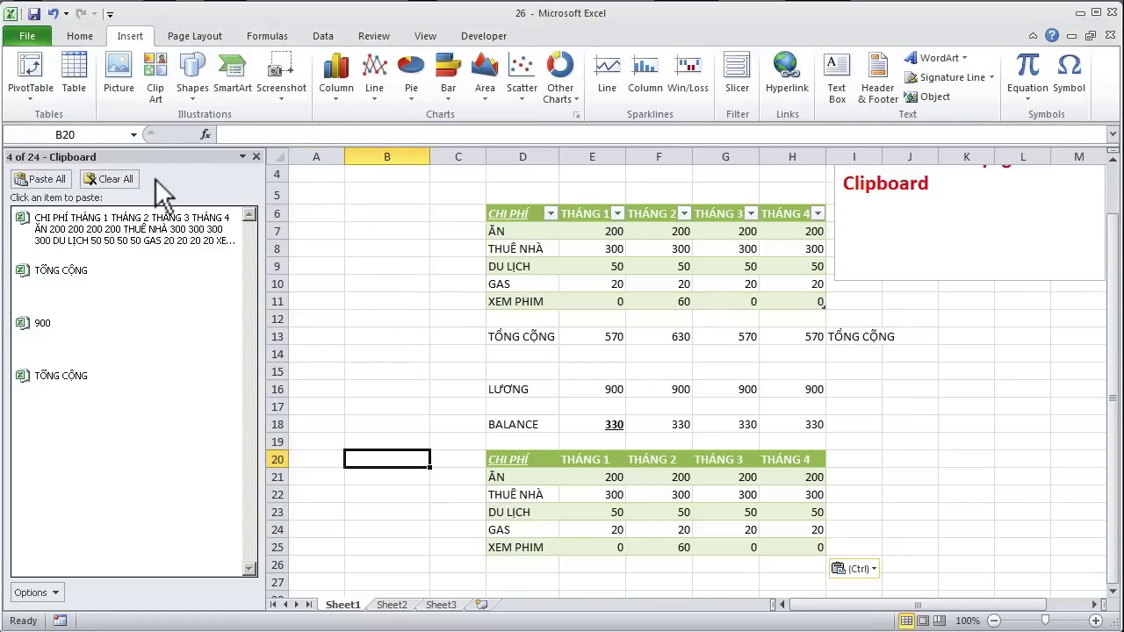
Insert the Screen Shot 2012-12-30 puppy picture from the Desktop.
left_click(129, 74)
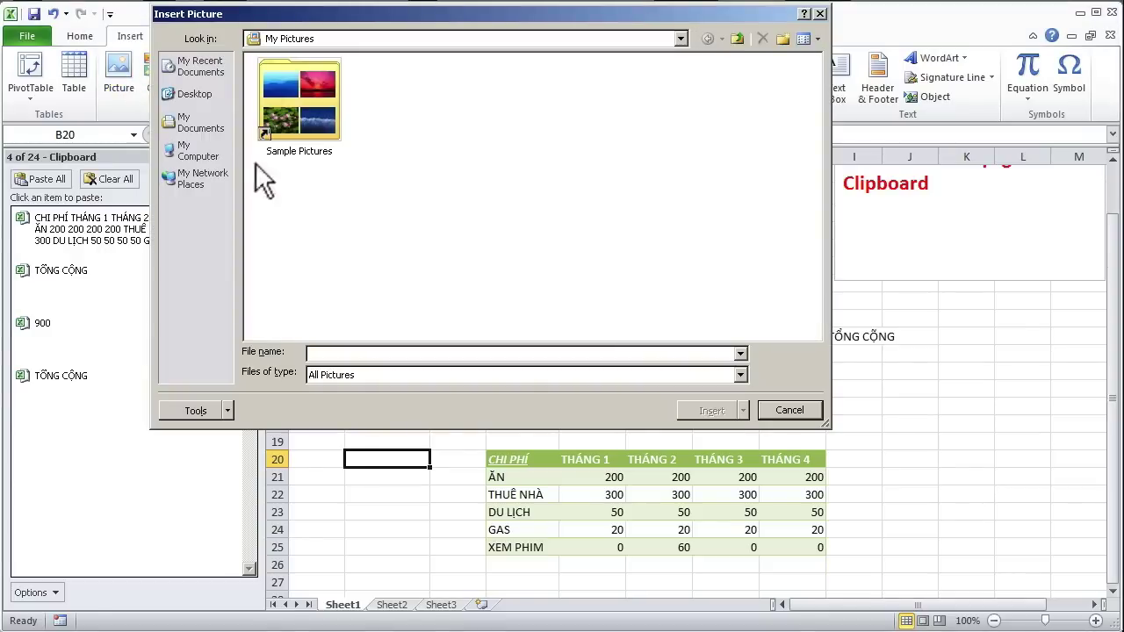
left_click(201, 93)
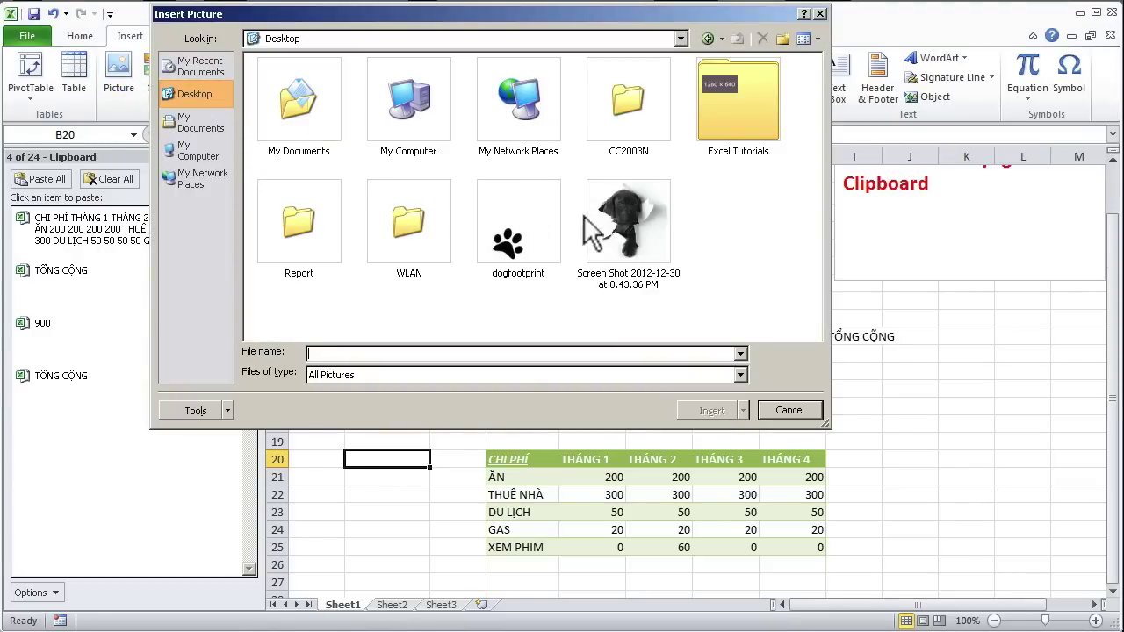
left_click(627, 222)
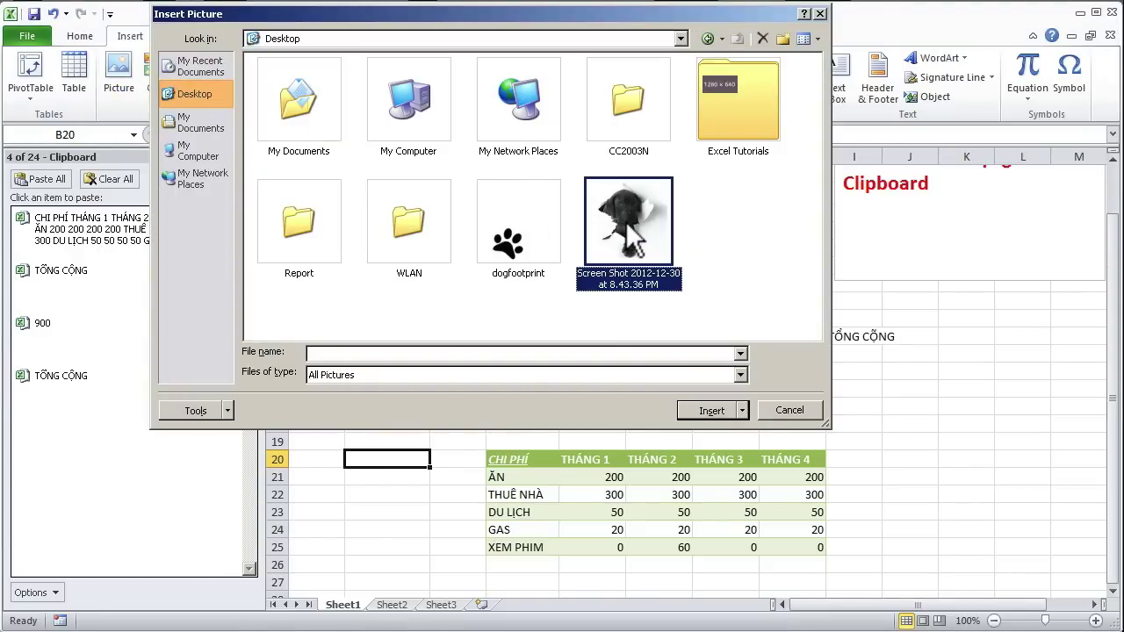
left_click(711, 410)
Shrink the puppy picture to about 1.9" high by 2.02" wide.
scroll(642, 369, "up", 1)
scroll(642, 369, "down", 3)
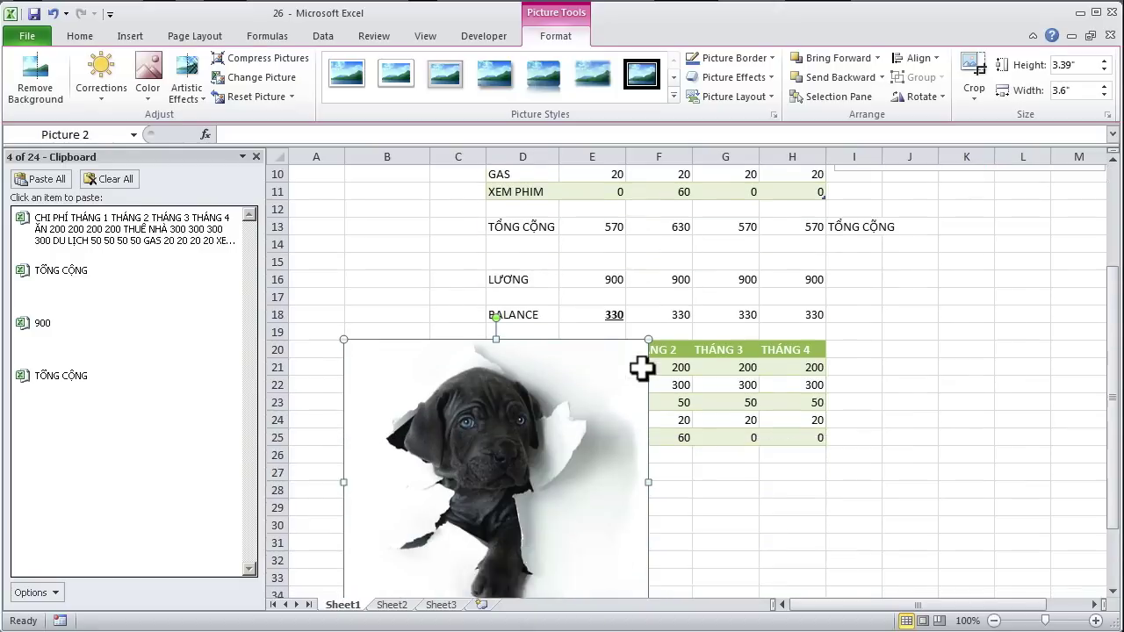
scroll(642, 369, "down", 1)
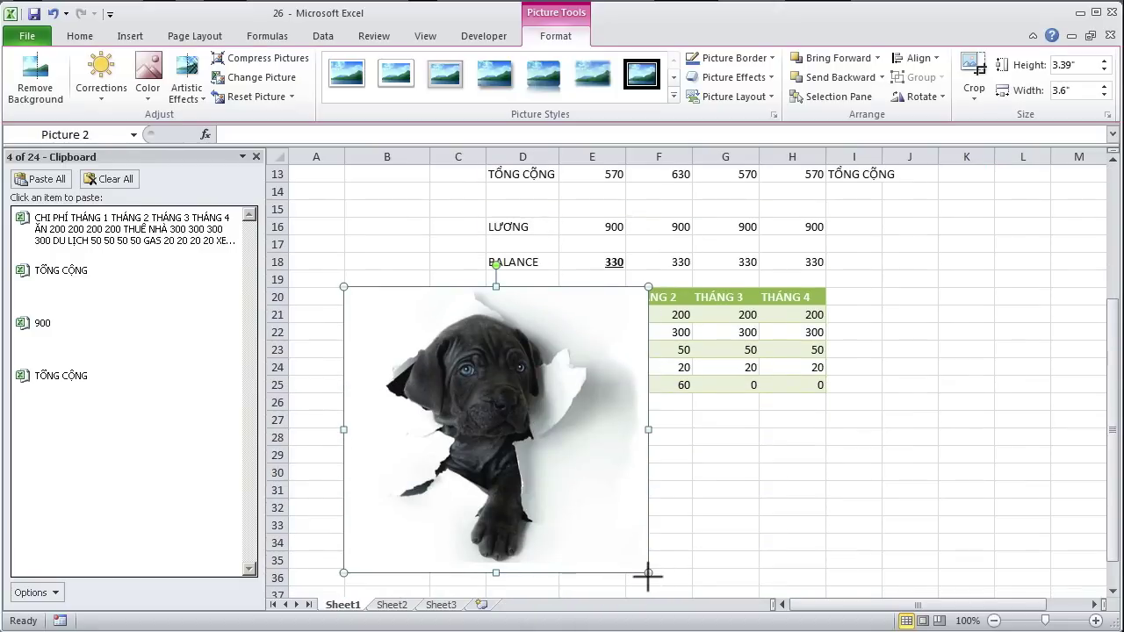
left_click_drag(648, 573, 515, 448)
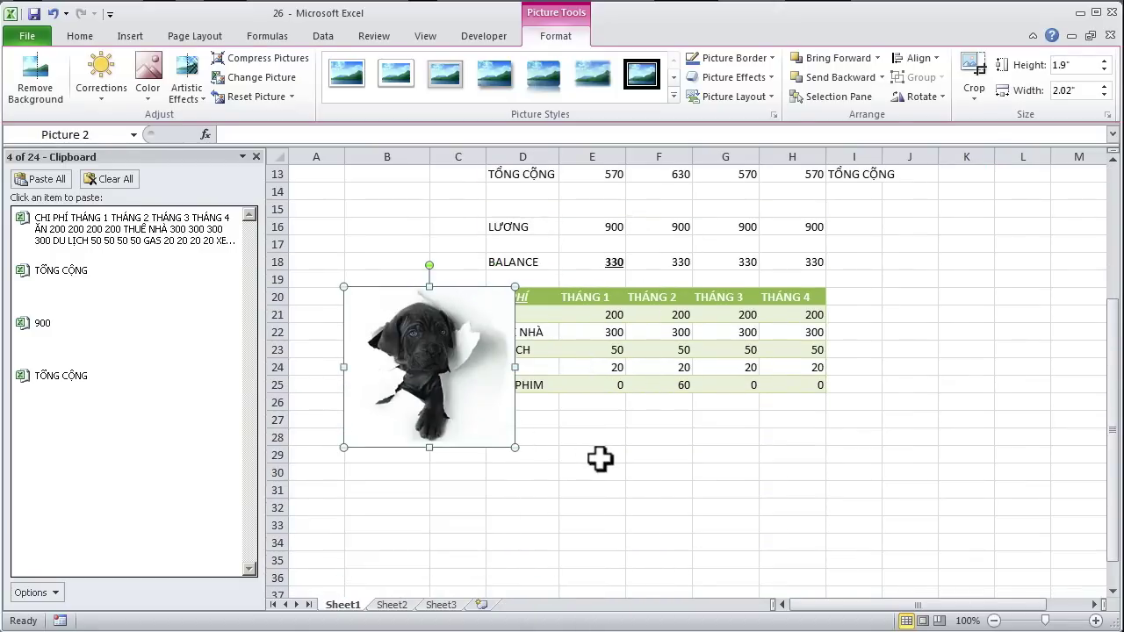
Copy the puppy picture and paste a second copy from the Clipboard pane over the original.
left_click(600, 459)
left_click(437, 369)
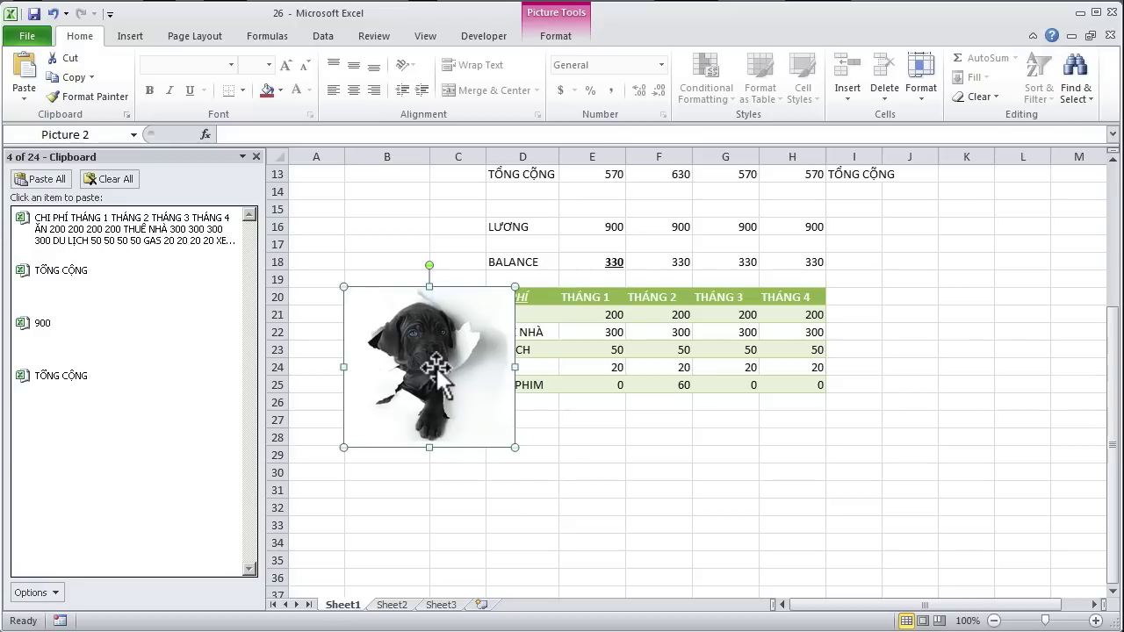
left_click(66, 77)
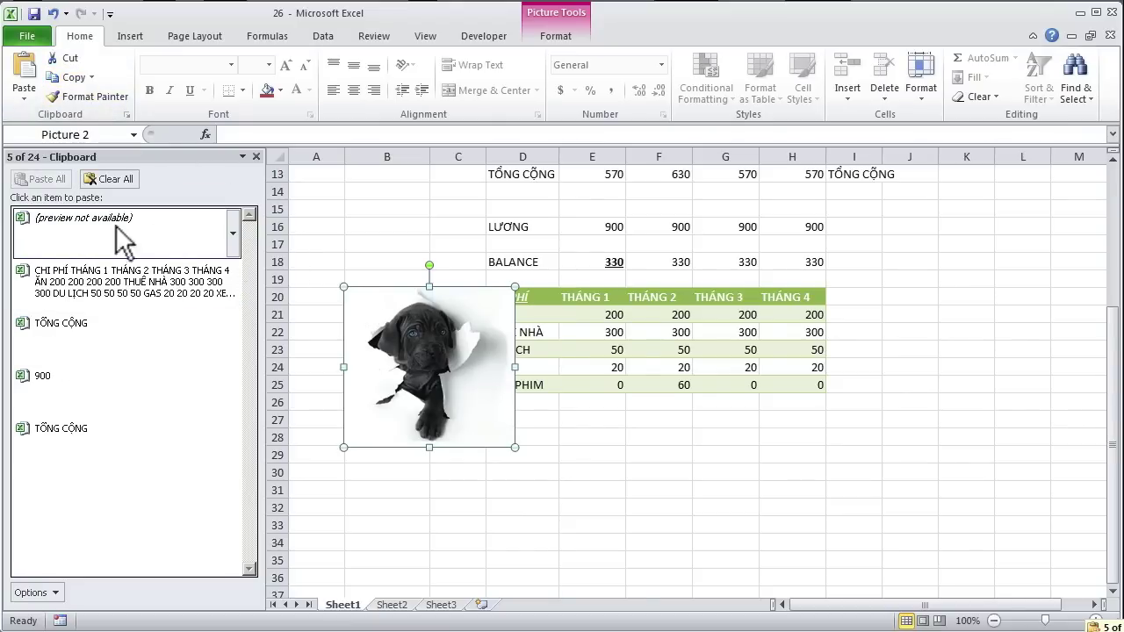
left_click(98, 220)
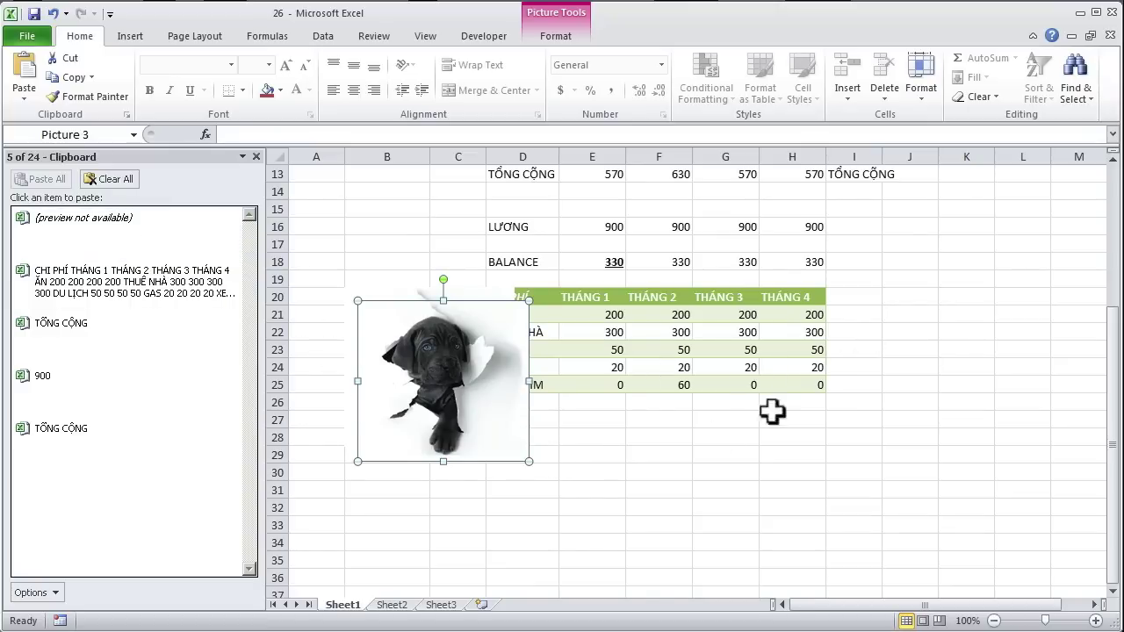
Paste another puppy picture from the Clipboard pane at cell F27, below the duplicated table.
left_click(662, 423)
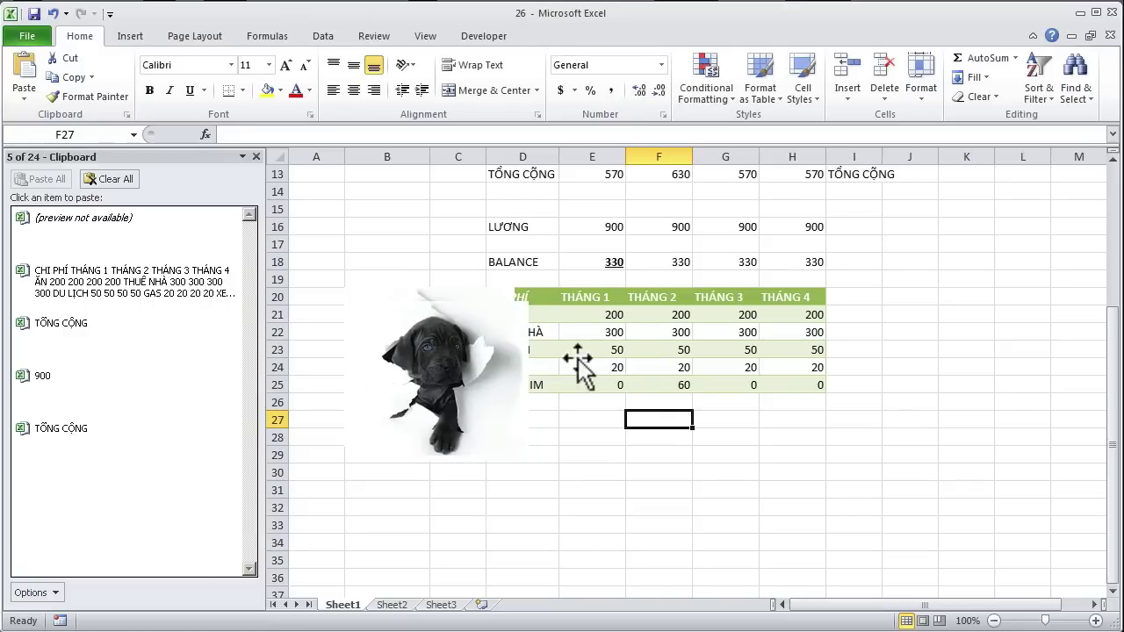
mouse_move(123, 230)
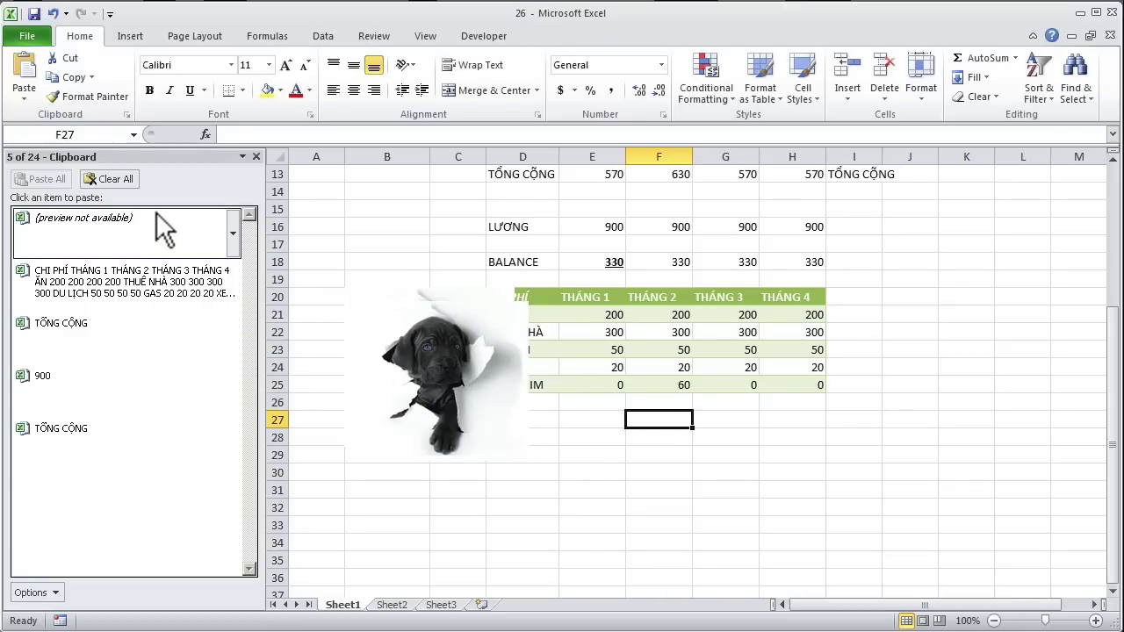
left_click(231, 224)
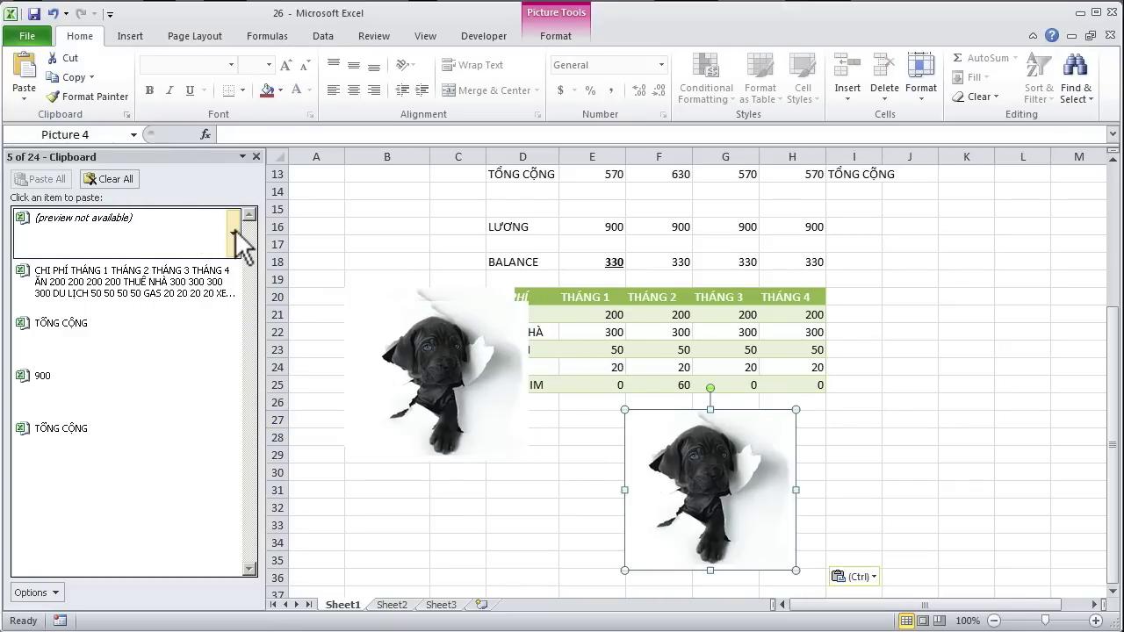
left_click(909, 489)
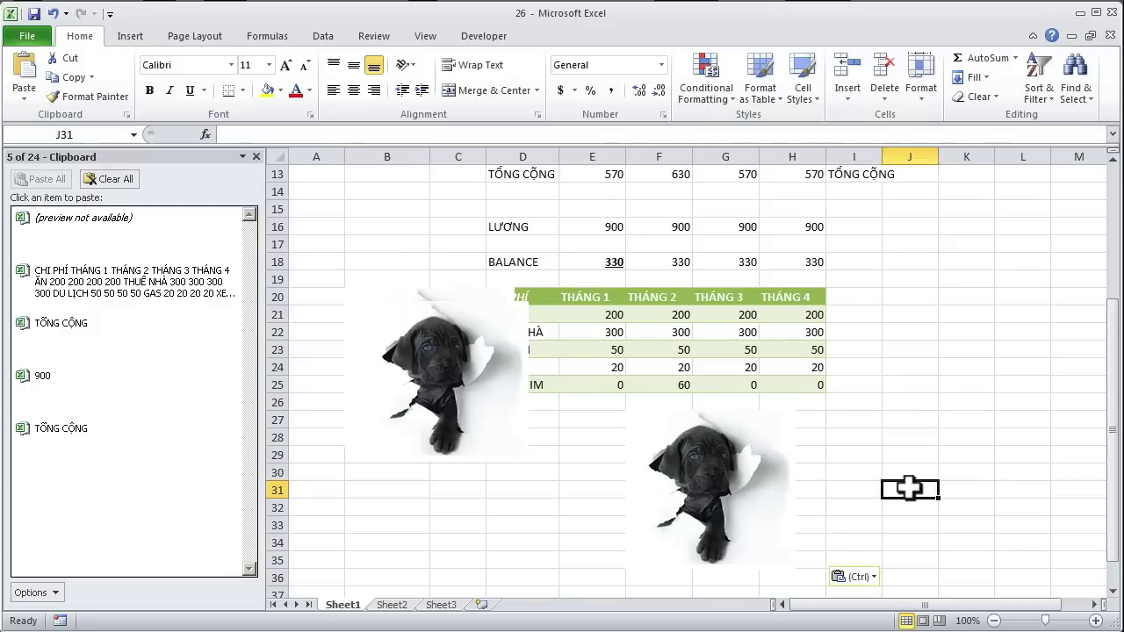
left_click(448, 376)
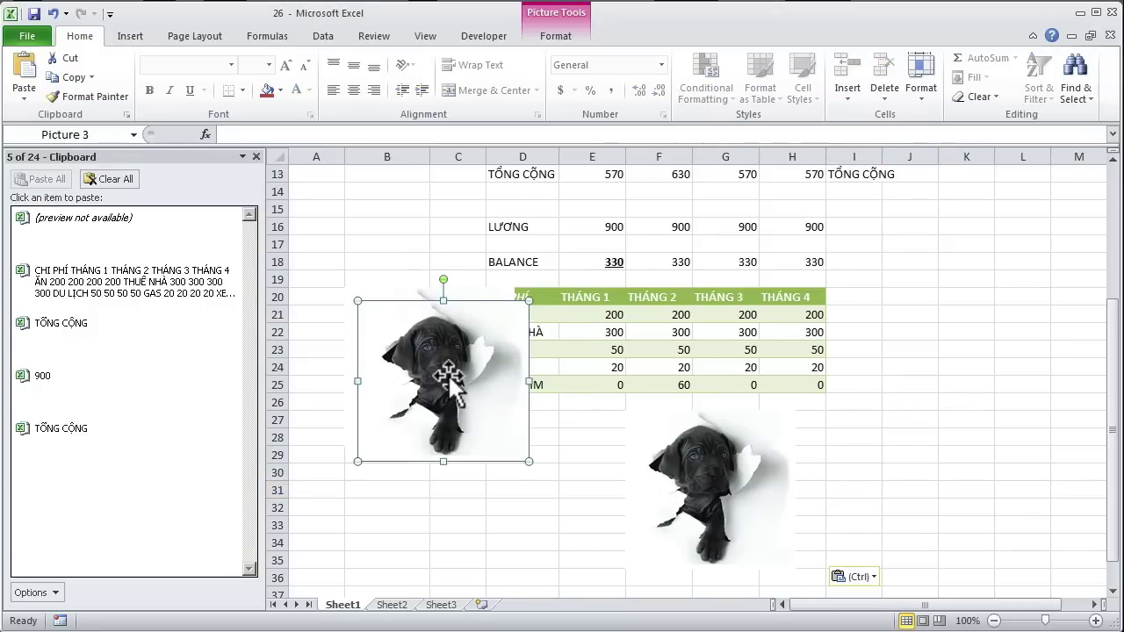
left_click(716, 496)
scroll(477, 439, "down", 9)
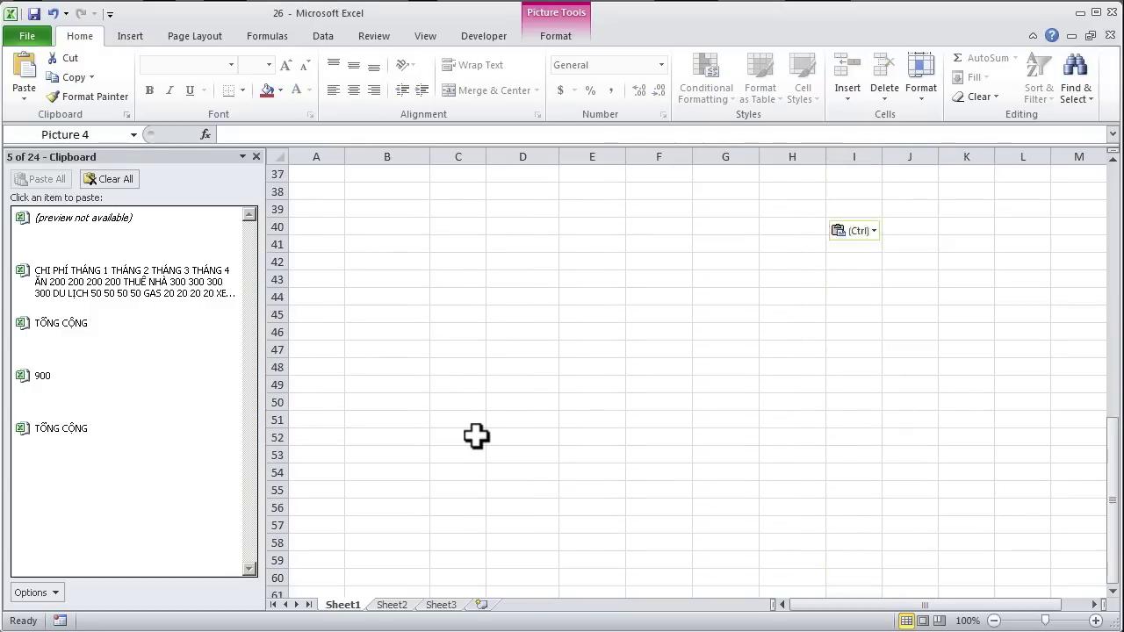
scroll(475, 436, "up", 13)
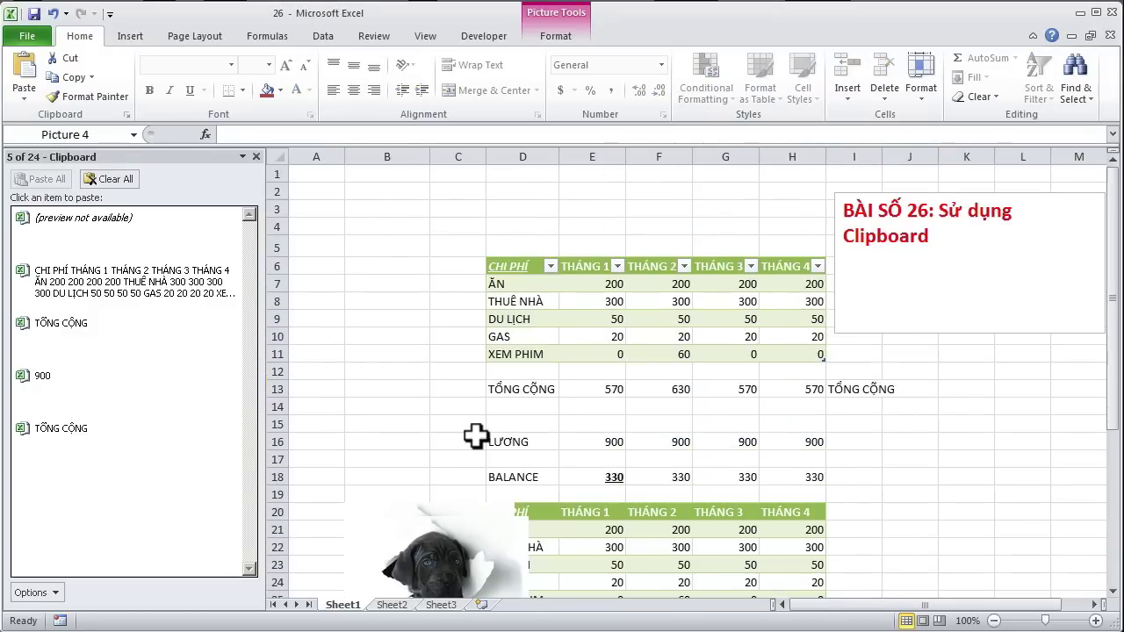
left_click(386, 194)
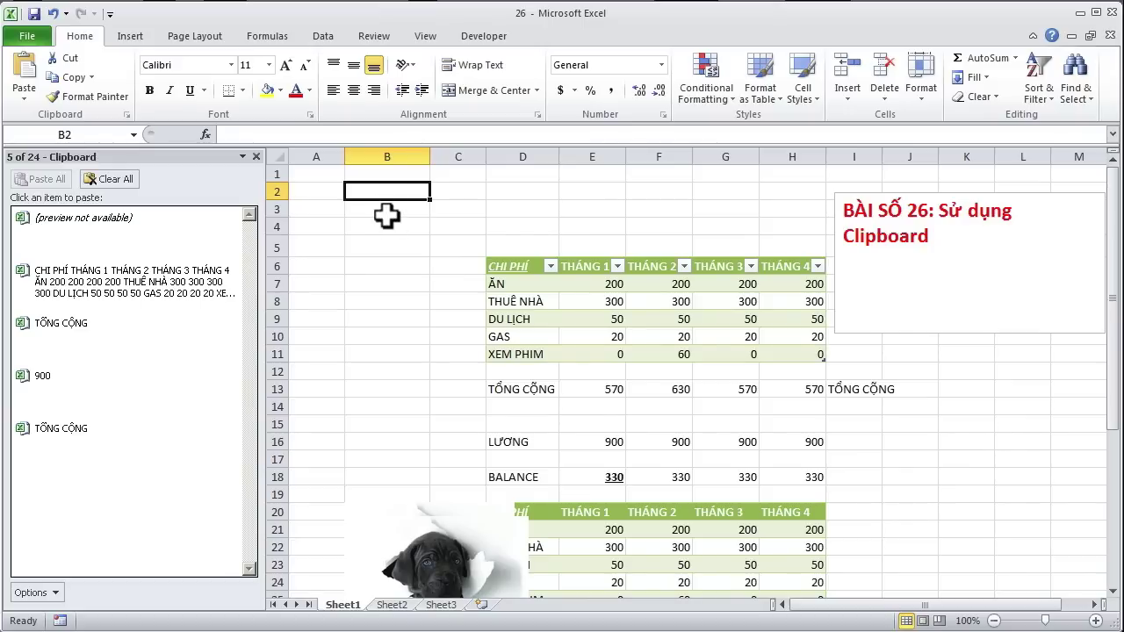
left_click(386, 229)
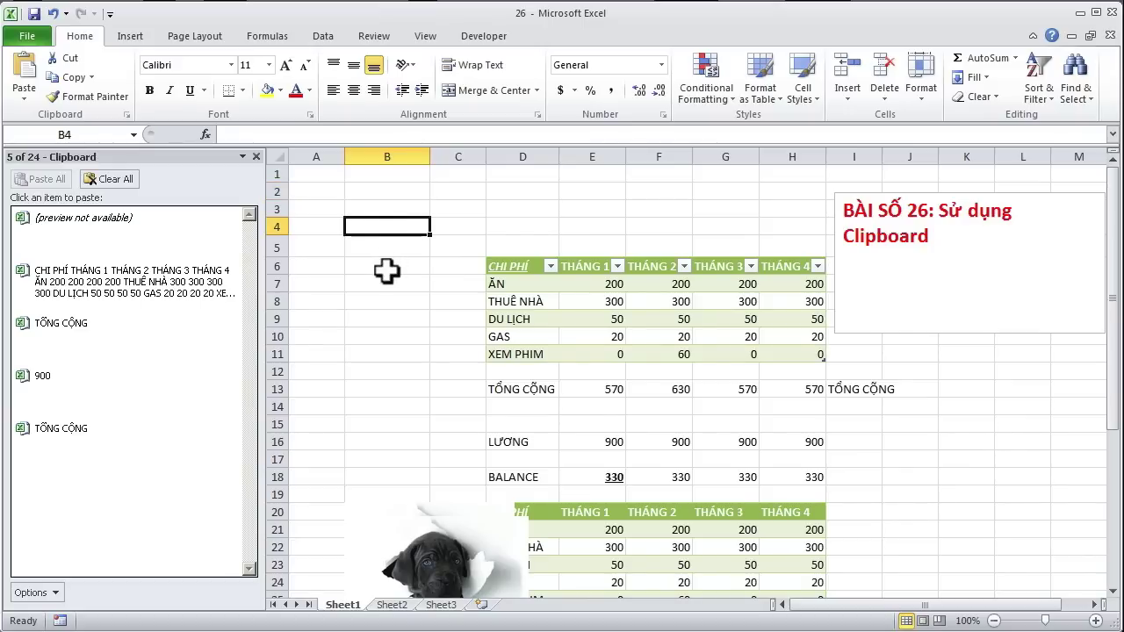
left_click(389, 267)
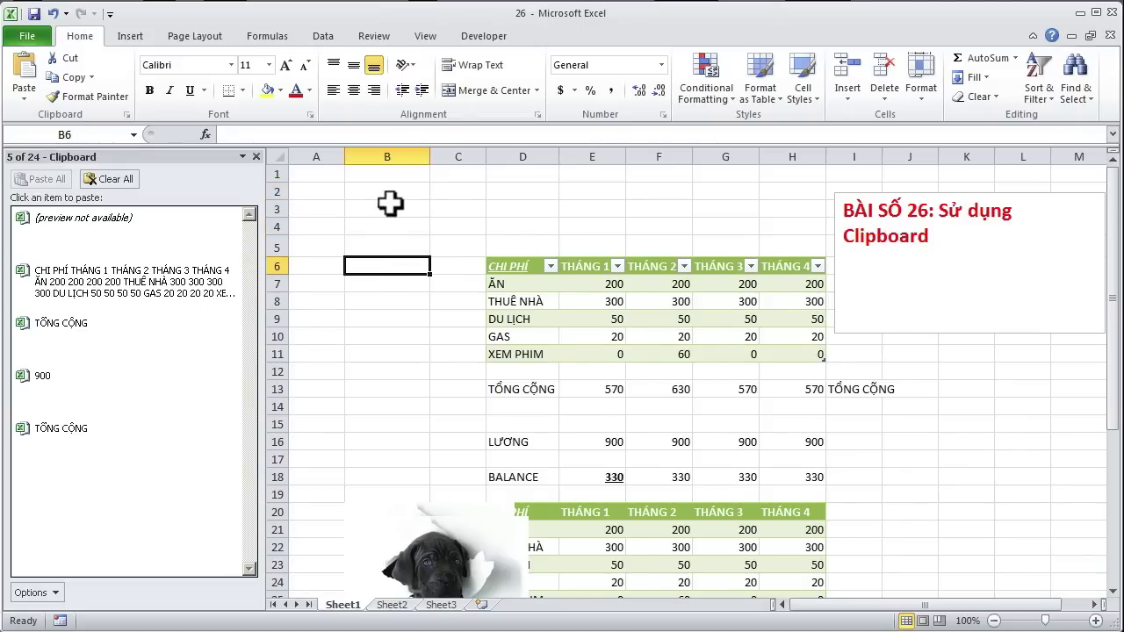